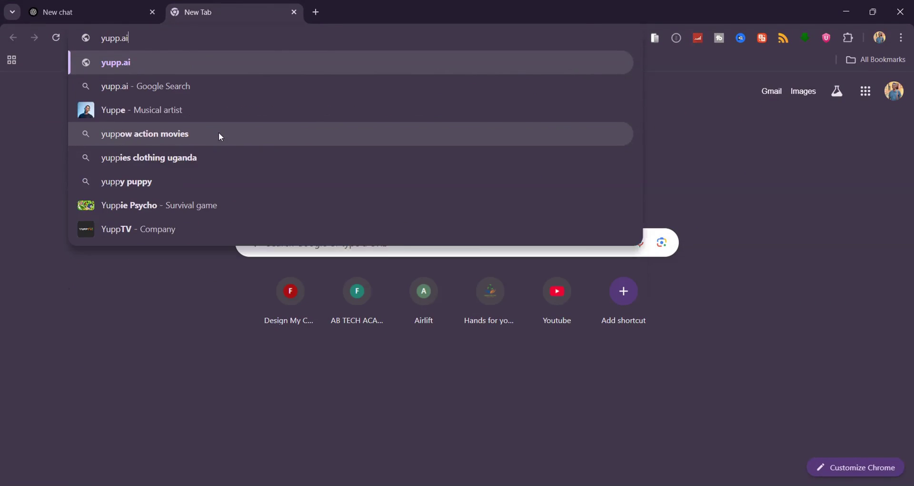
Load yupp.ai and sign in with a Google account, approving the consent page
key("Return")
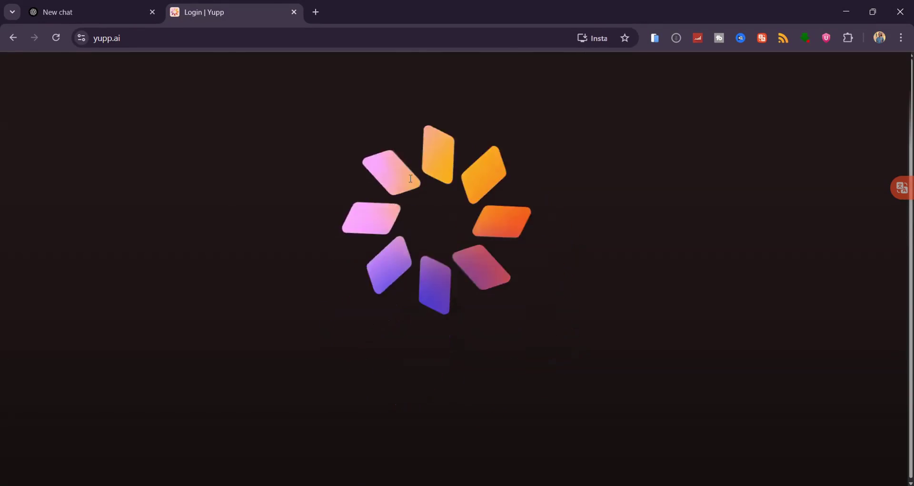
left_click_drag(493, 302, 691, 312)
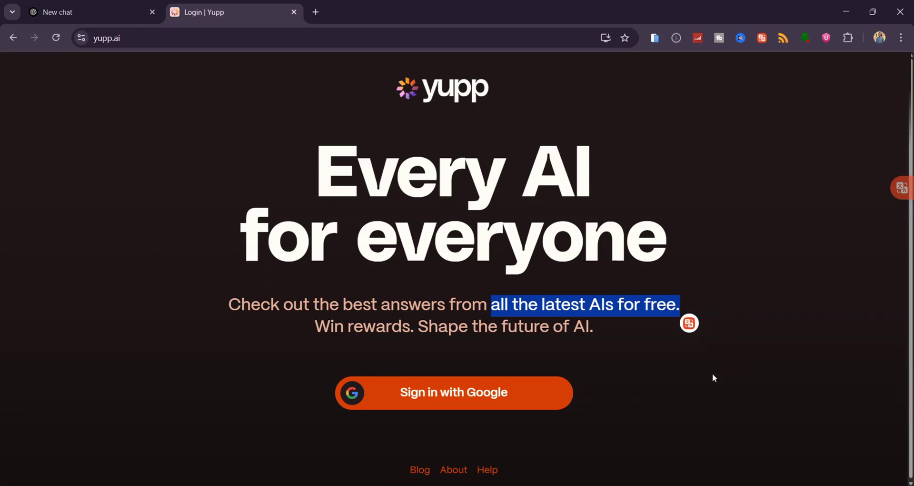
left_click(475, 402)
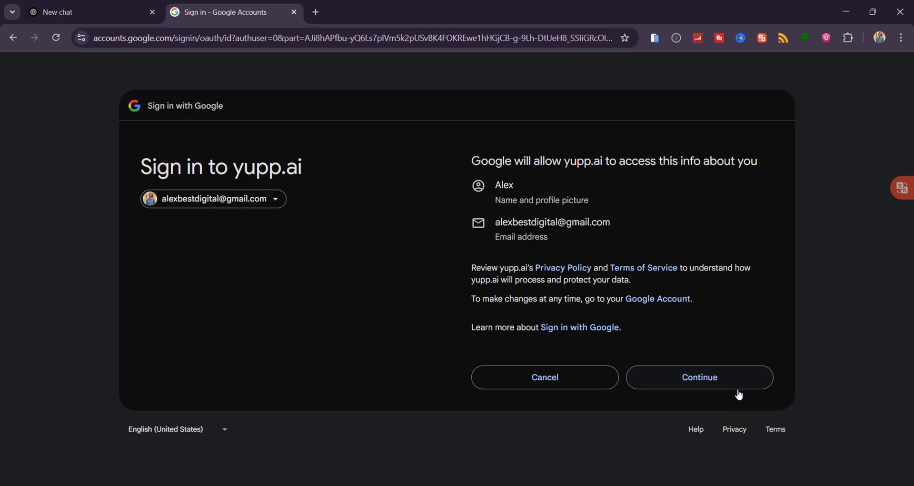
left_click(731, 381)
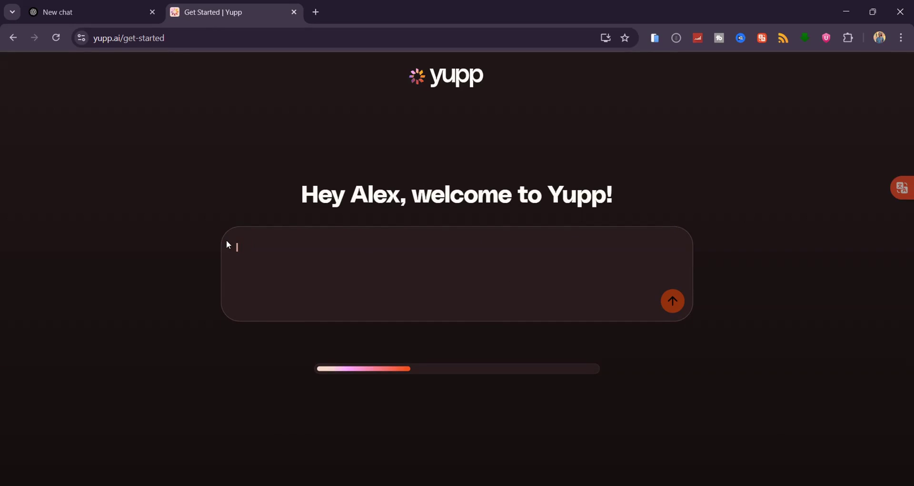
Ask the riddle about 100 birds in a tree and a thrown stone
type("If there are 100")
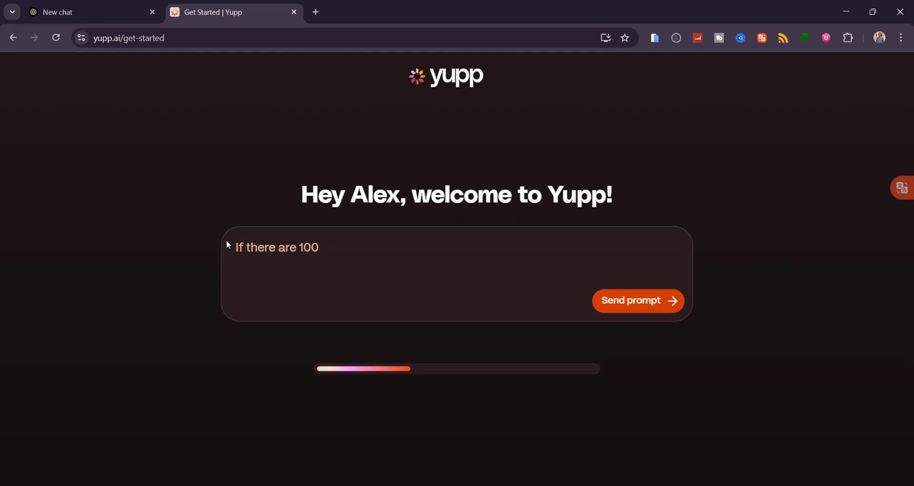
type(" birds in a tree, and Ithrow a")
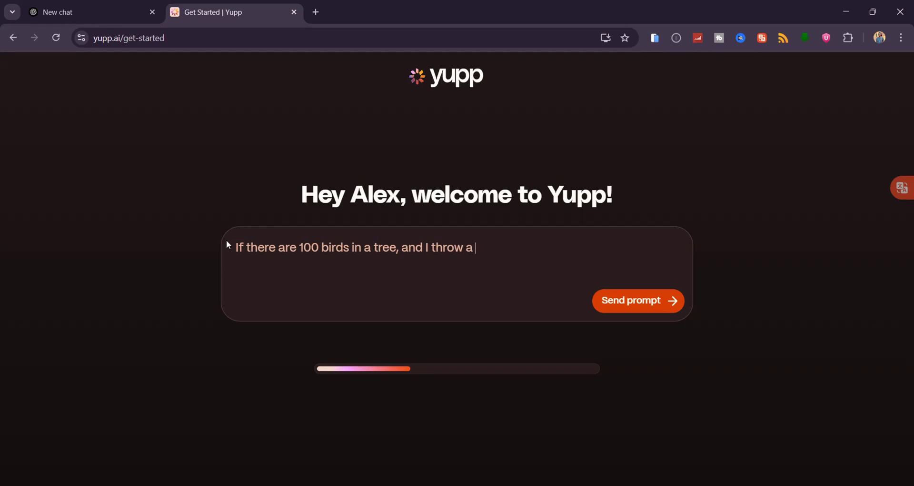
type(" stone there, how many birds ")
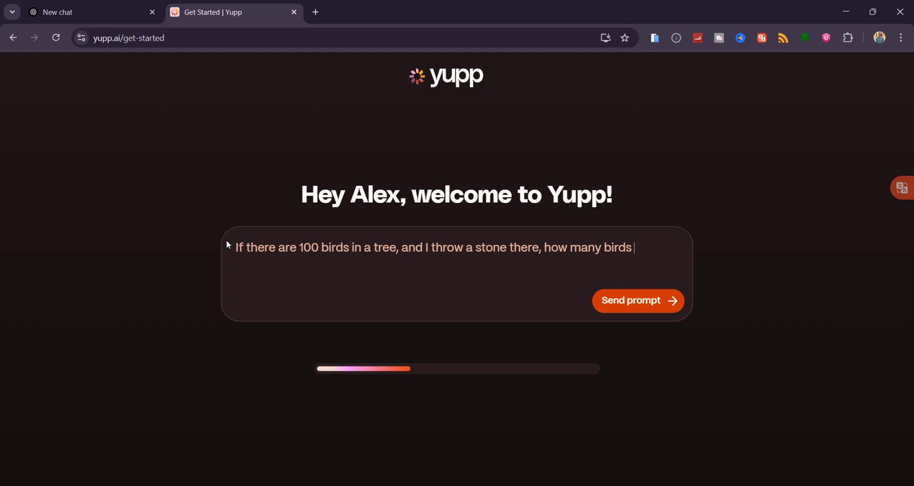
type("would remain")
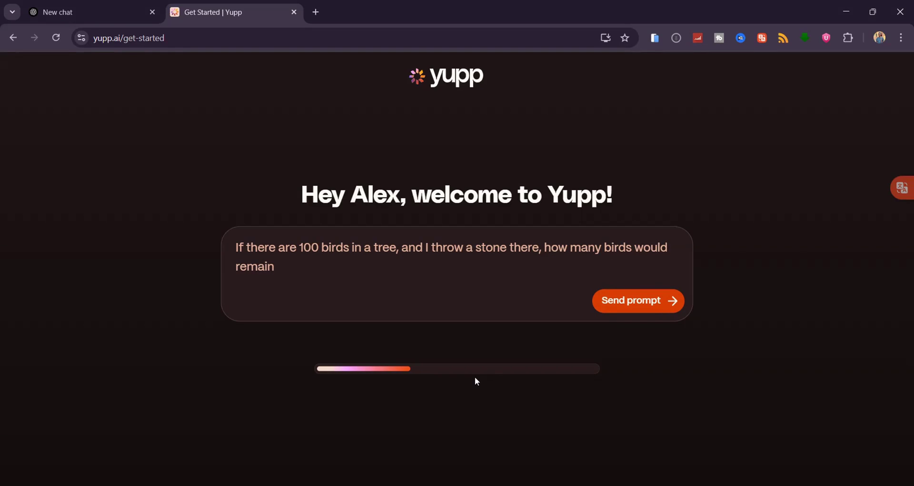
left_click(633, 302)
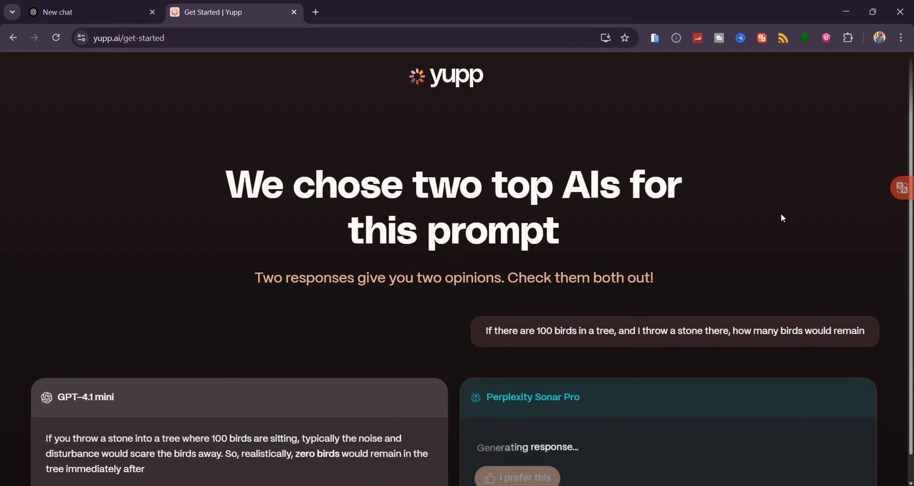
Review both riddle answers and mark GPT-4.1 mini's response as preferred
scroll(186, 190, "down", 1)
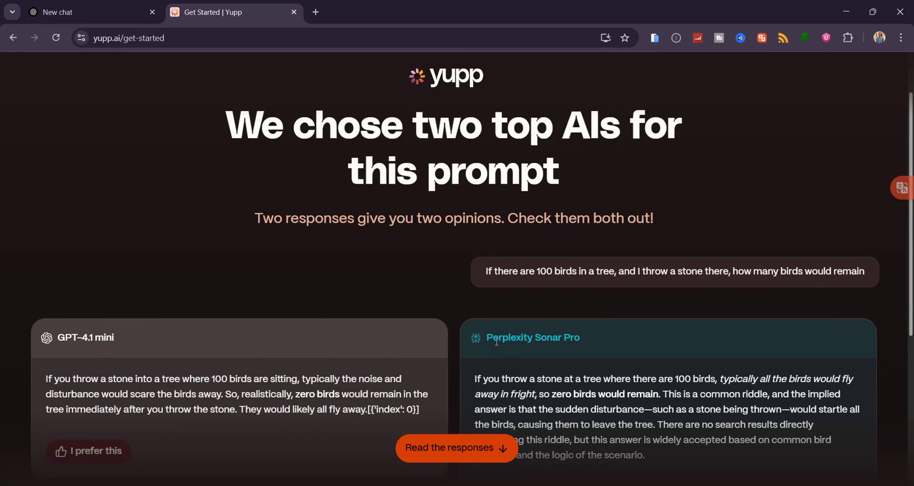
scroll(456, 243, "down", 3)
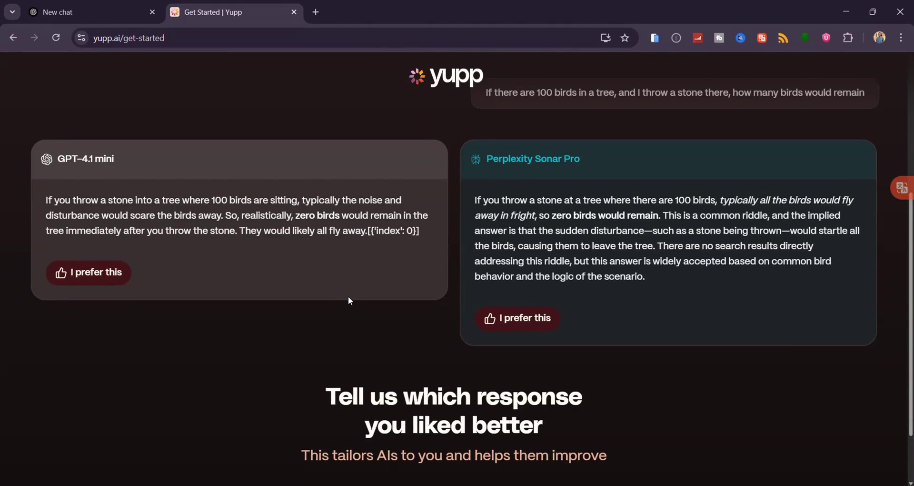
scroll(347, 300, "up", 1)
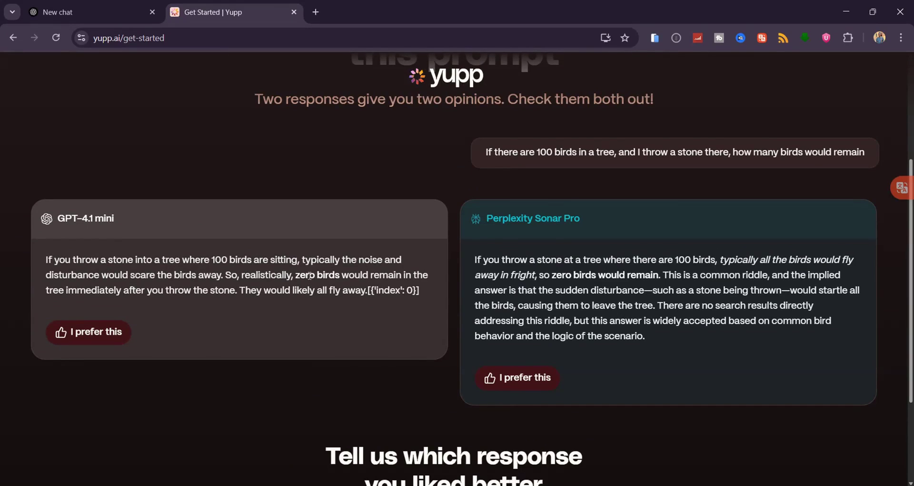
scroll(393, 261, "down", 1)
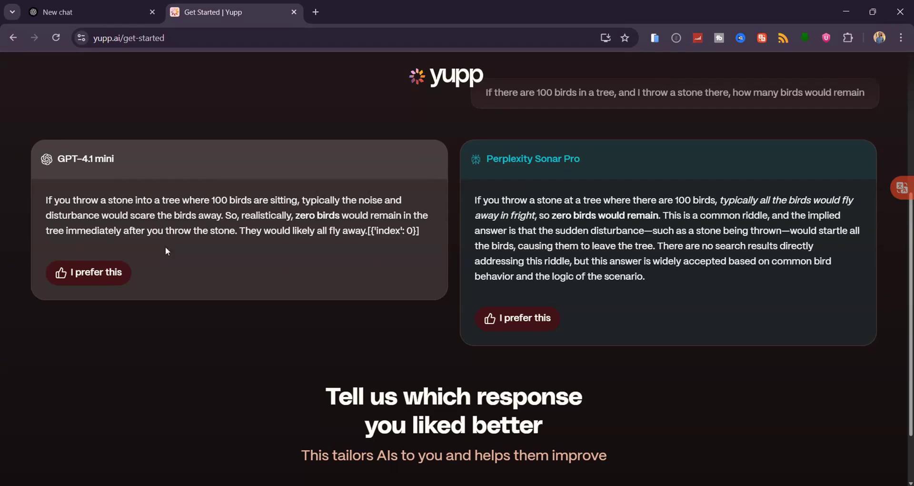
left_click(97, 275)
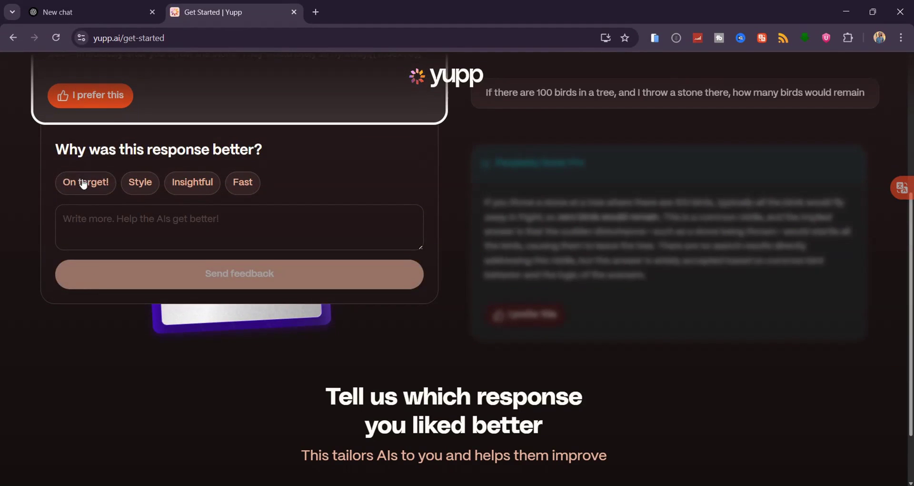
Rate the GPT-4.1 mini answer On target!, Insightful and Fast, and send the feedback
left_click(83, 181)
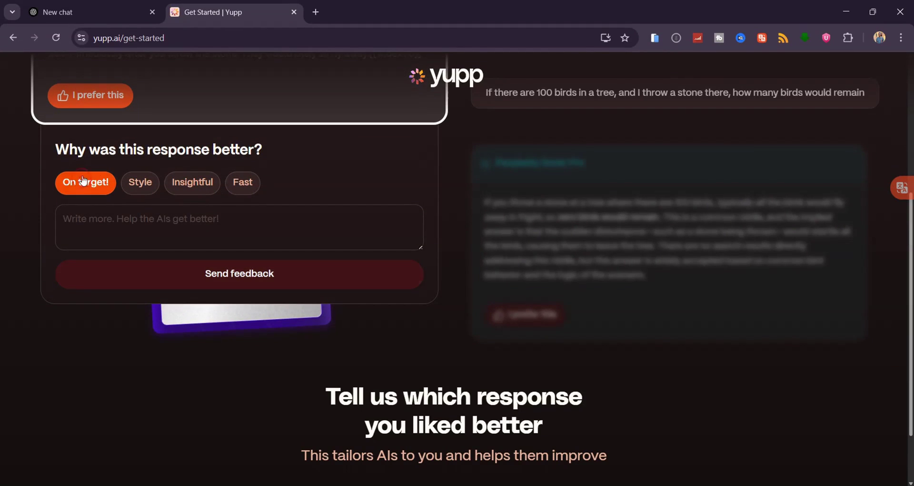
left_click(208, 187)
left_click(241, 182)
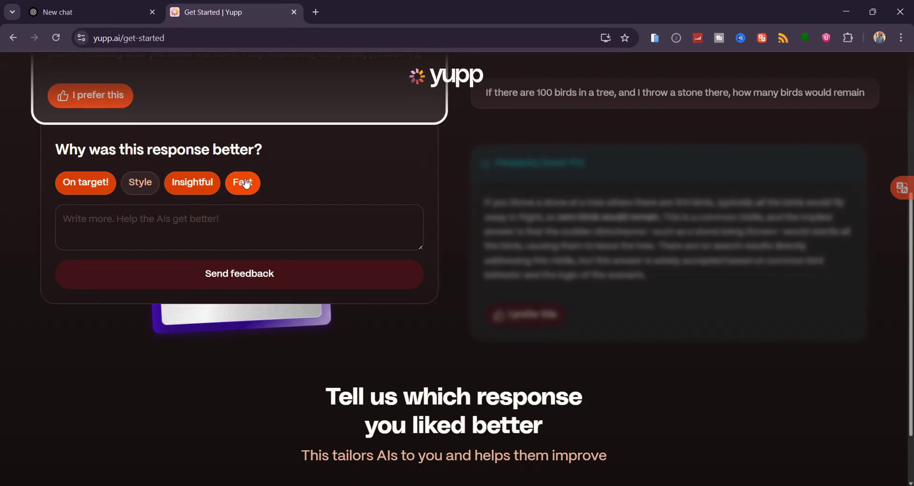
left_click(251, 273)
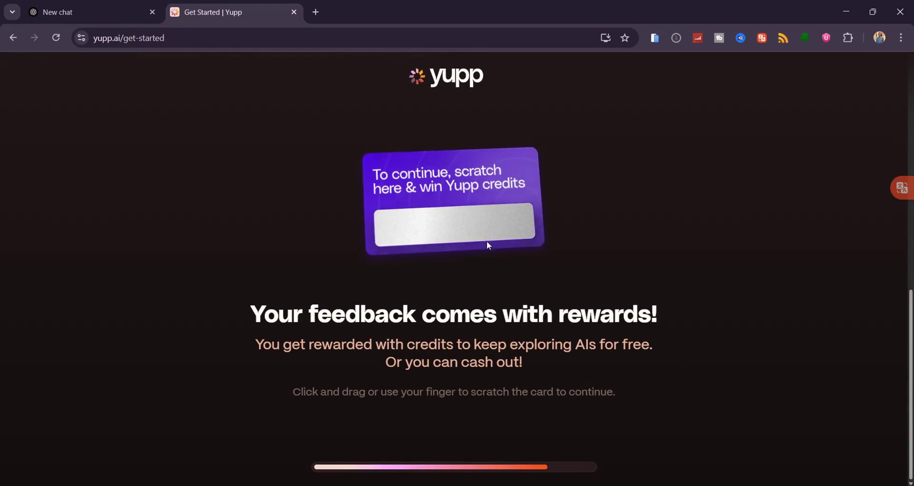
Scratch the card for 5,000 credits, then set age group 18-25 and get started
left_click_drag(378, 220, 449, 238)
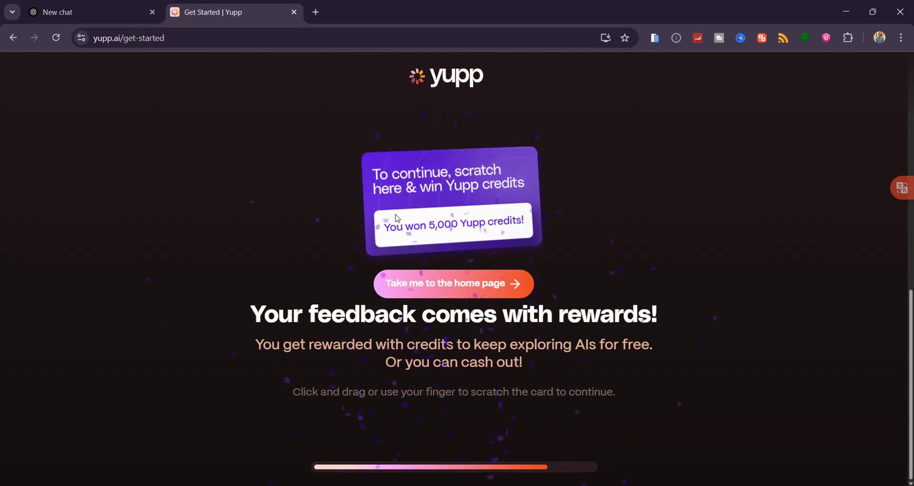
left_click(476, 283)
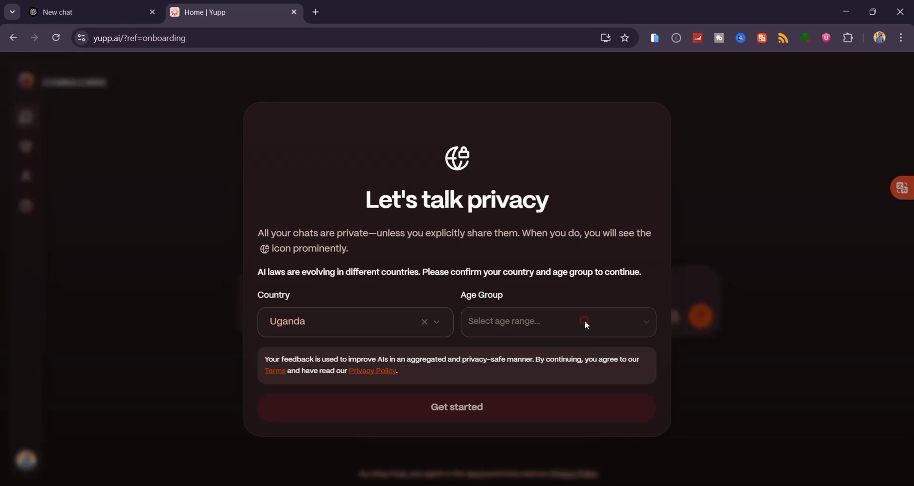
left_click(584, 322)
left_click(521, 389)
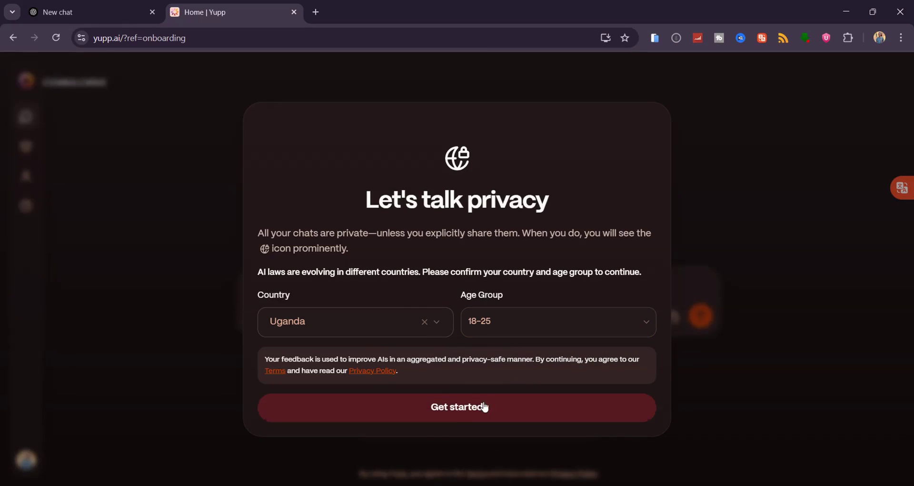
left_click(466, 412)
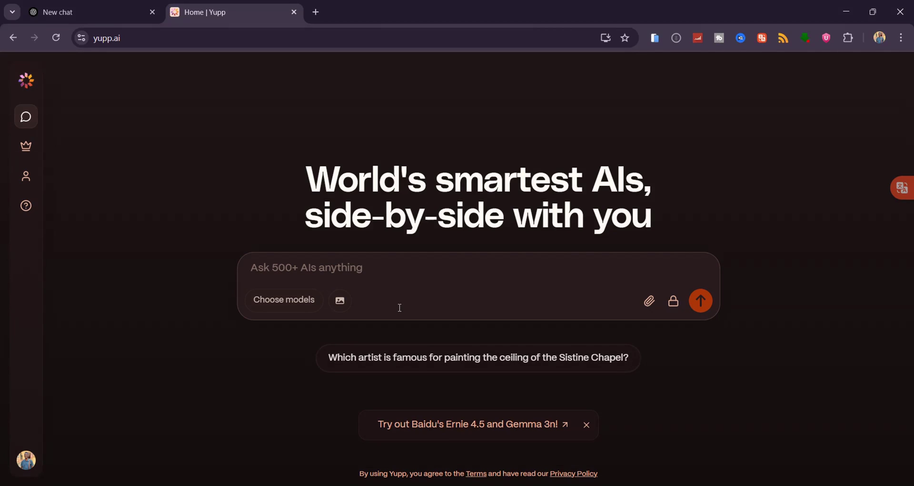
left_click(25, 458)
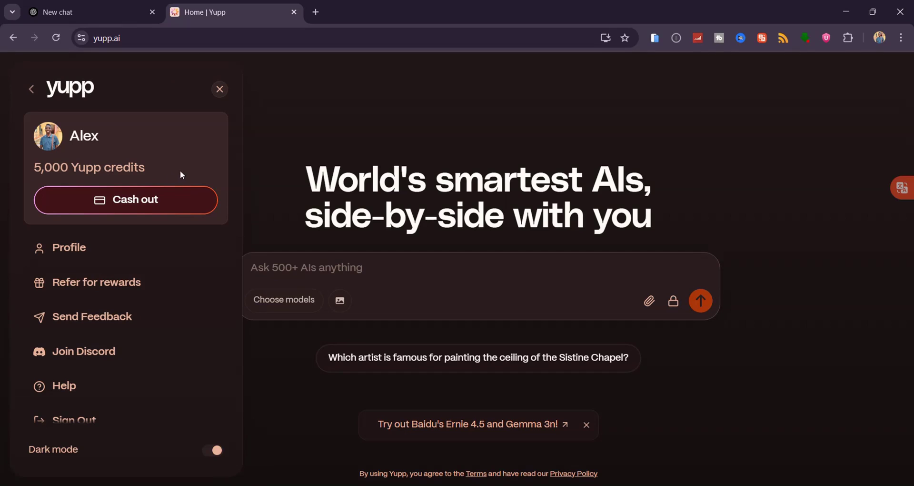
left_click(272, 303)
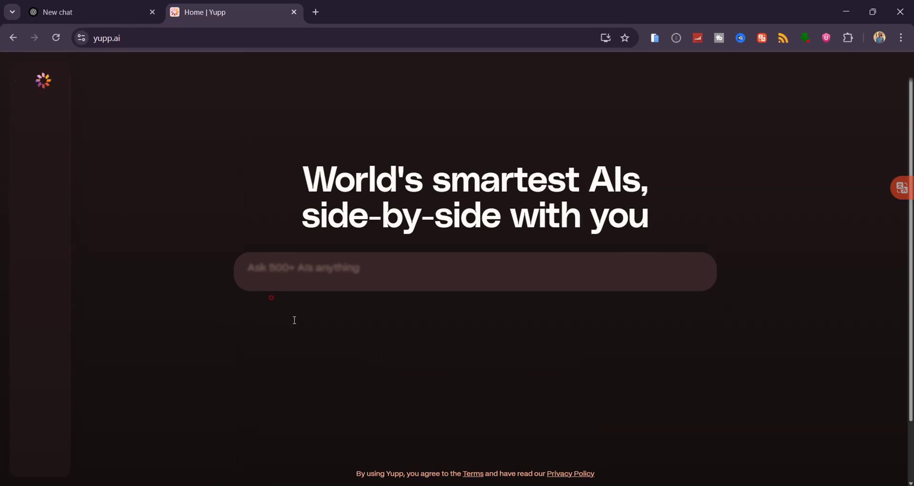
left_click(249, 296)
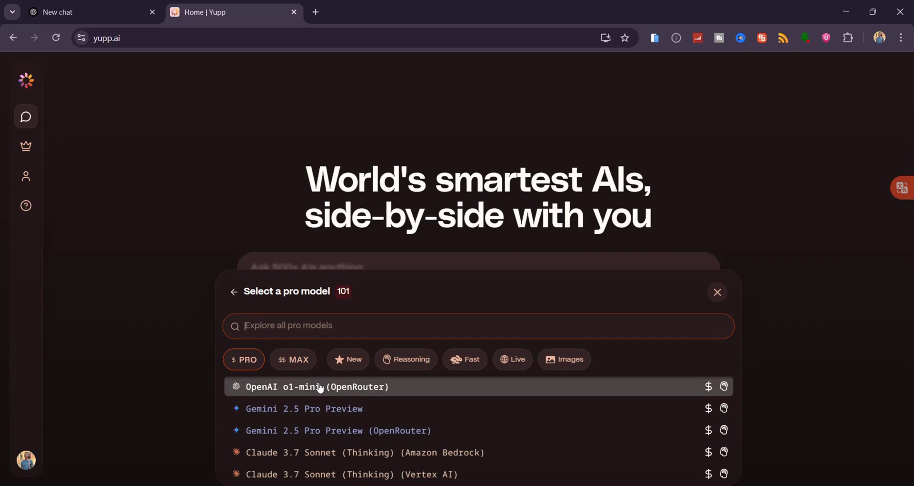
scroll(328, 443, "down", 1)
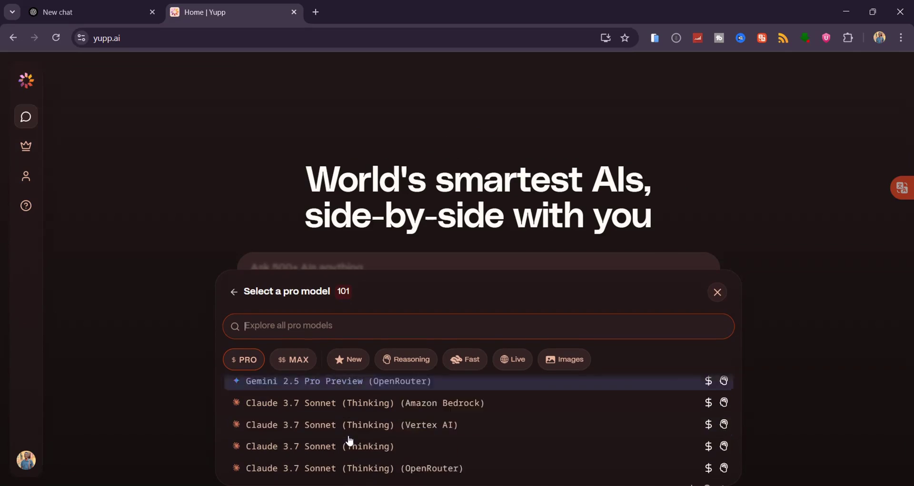
scroll(347, 439, "down", 2)
scroll(347, 438, "up", 2)
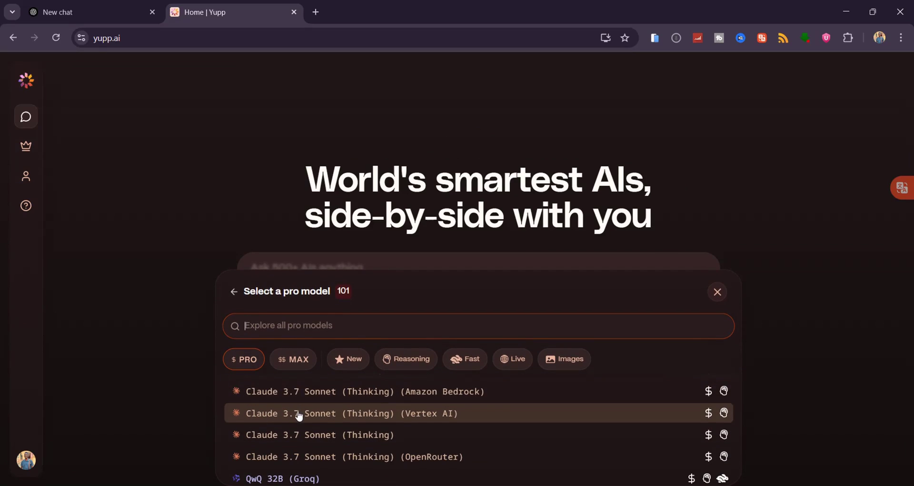
scroll(295, 413, "down", 3)
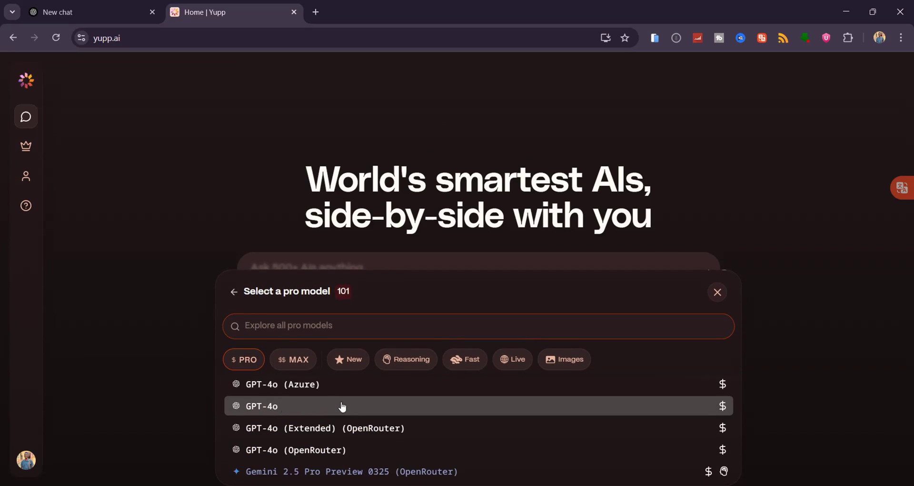
scroll(352, 417, "down", 3)
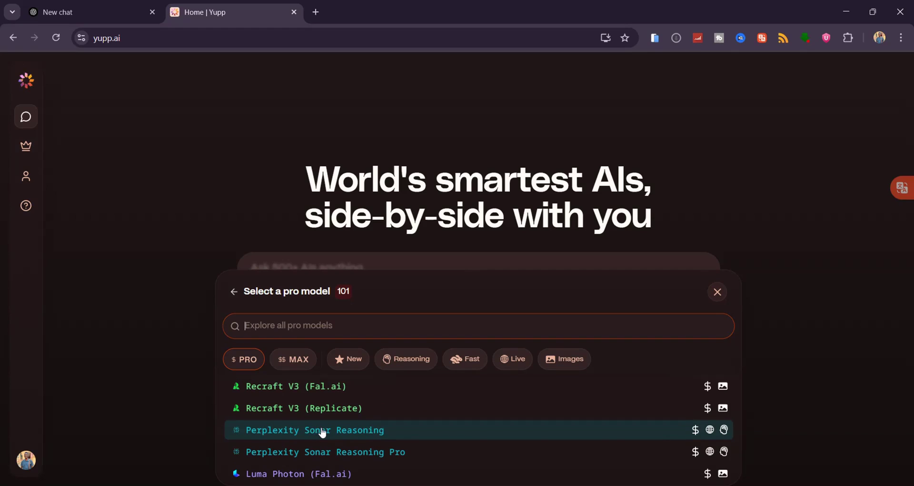
scroll(324, 433, "down", 3)
scroll(333, 425, "down", 2)
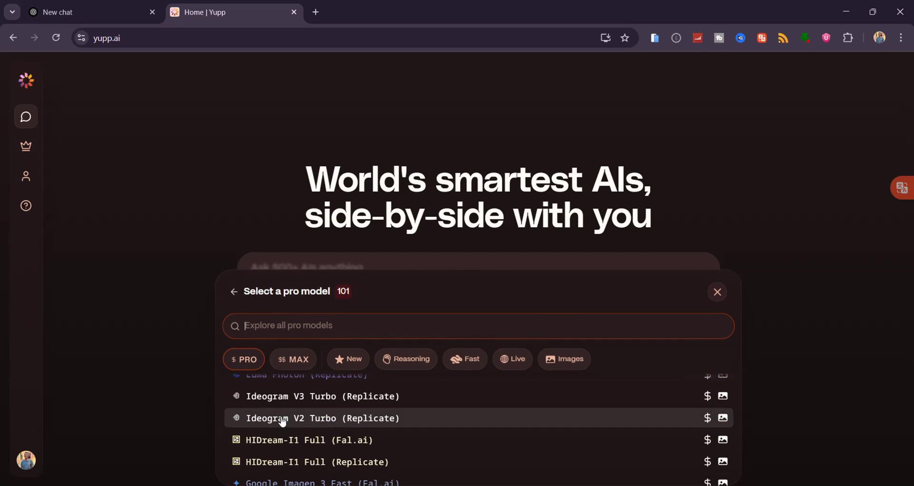
scroll(280, 433, "down", 2)
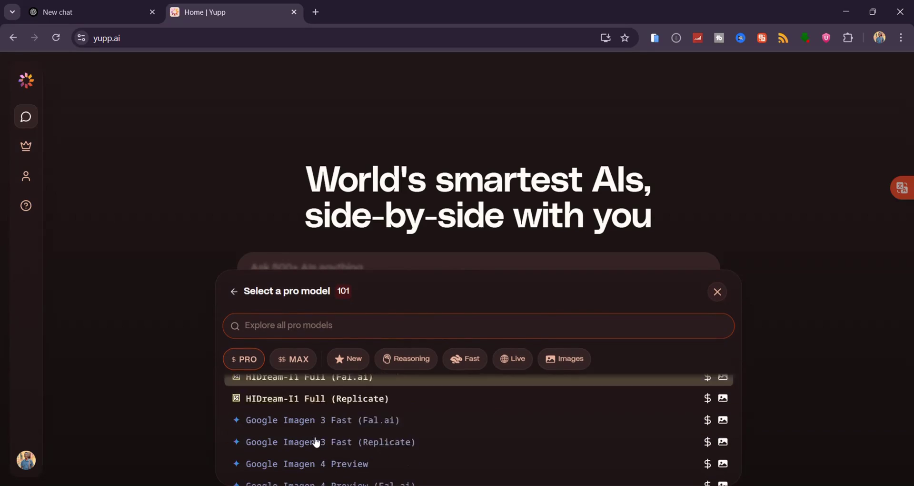
scroll(316, 441, "down", 2)
Browse the MAX and Reasoning model filters and add GPT-4o Search to the comparison
left_click(299, 358)
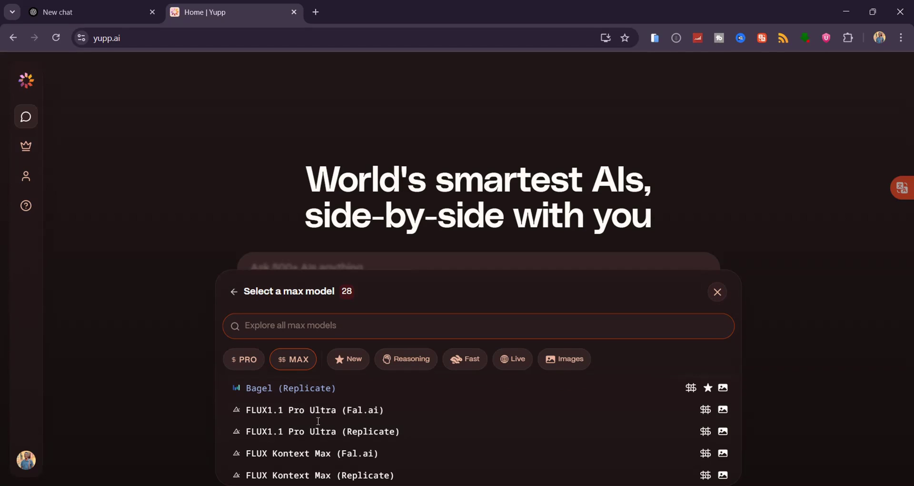
left_click(407, 359)
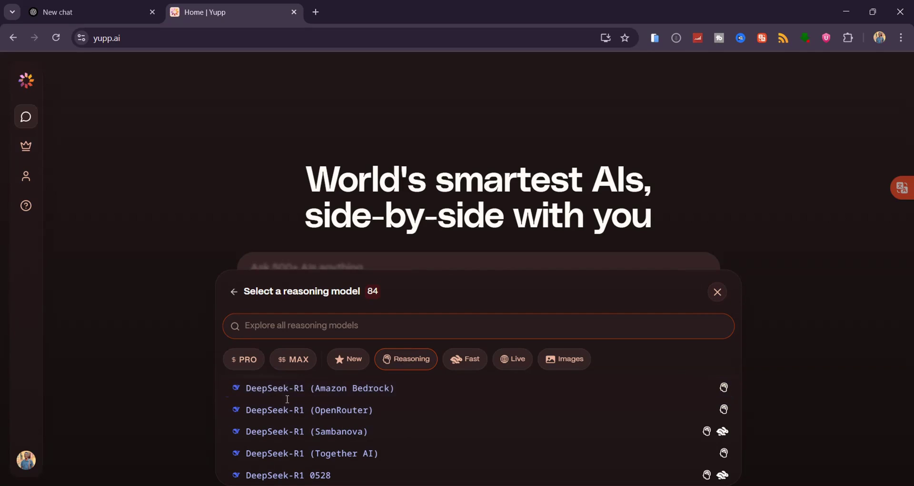
scroll(303, 390, "down", 1)
scroll(309, 398, "down", 5)
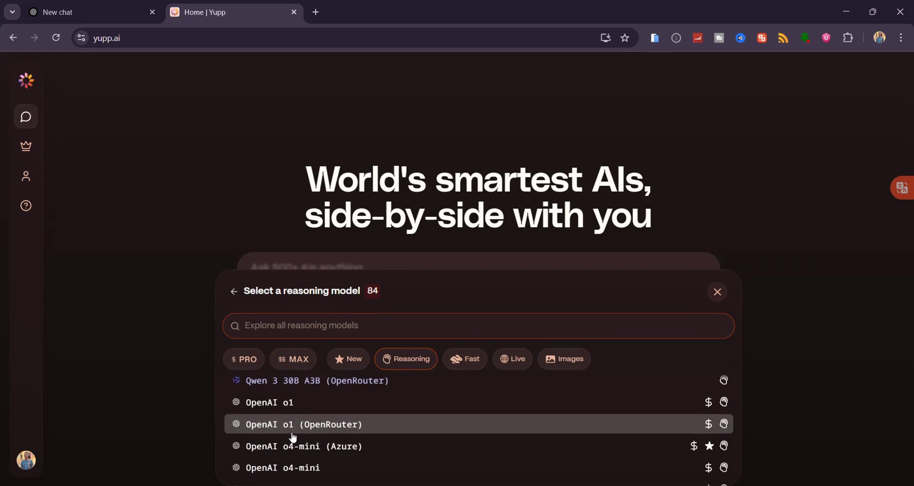
scroll(292, 434, "down", 2)
scroll(292, 434, "down", 1)
scroll(295, 426, "down", 3)
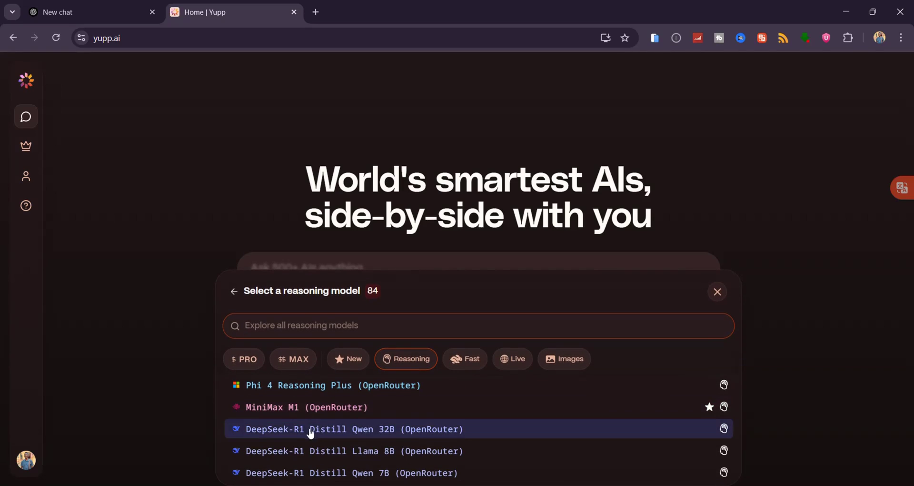
scroll(289, 415, "down", 3)
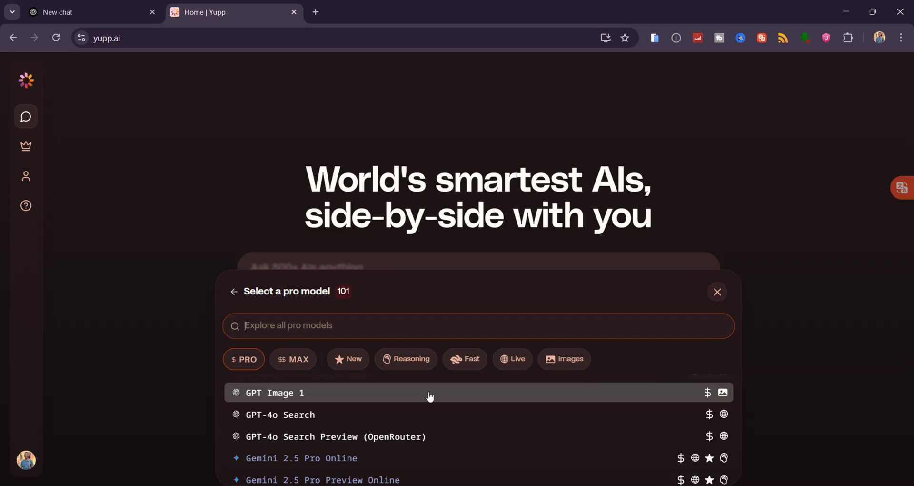
left_click(276, 421)
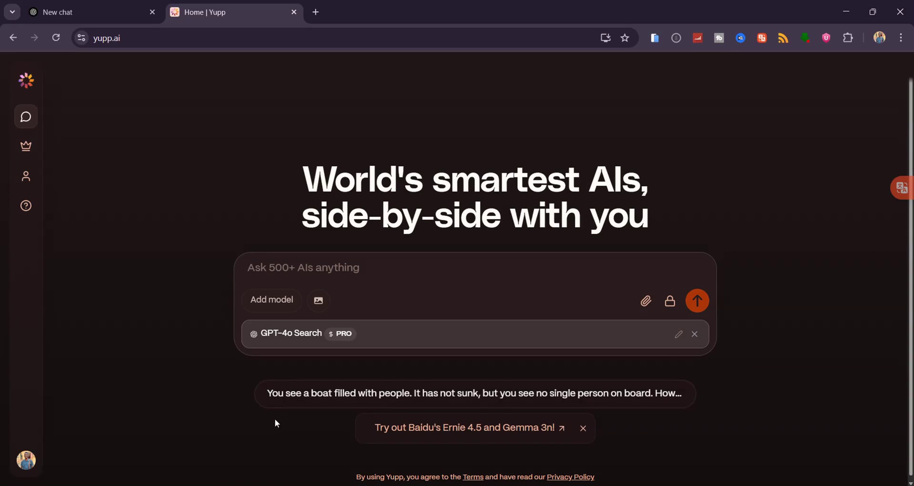
Add Gemini 2.5 Pro Preview (OpenRouter) from the PRO models as the second model
left_click(274, 299)
left_click(285, 361)
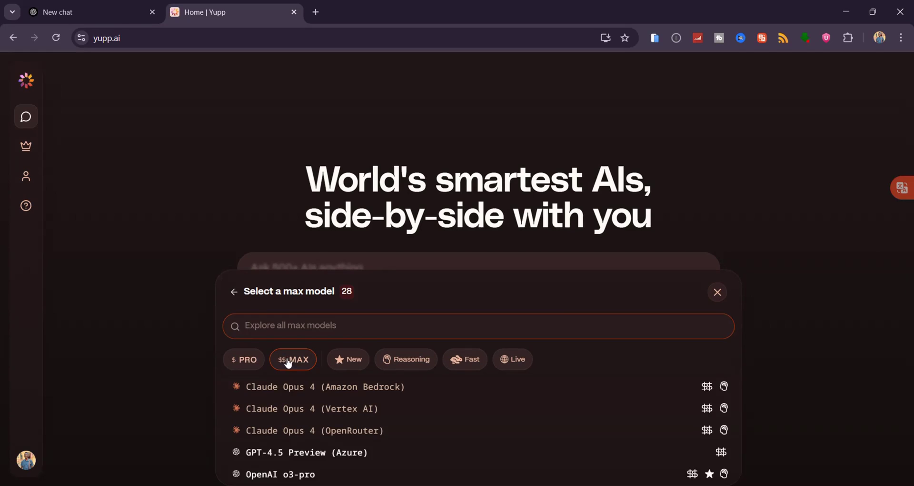
left_click(245, 364)
scroll(327, 418, "down", 2)
scroll(382, 405, "up", 2)
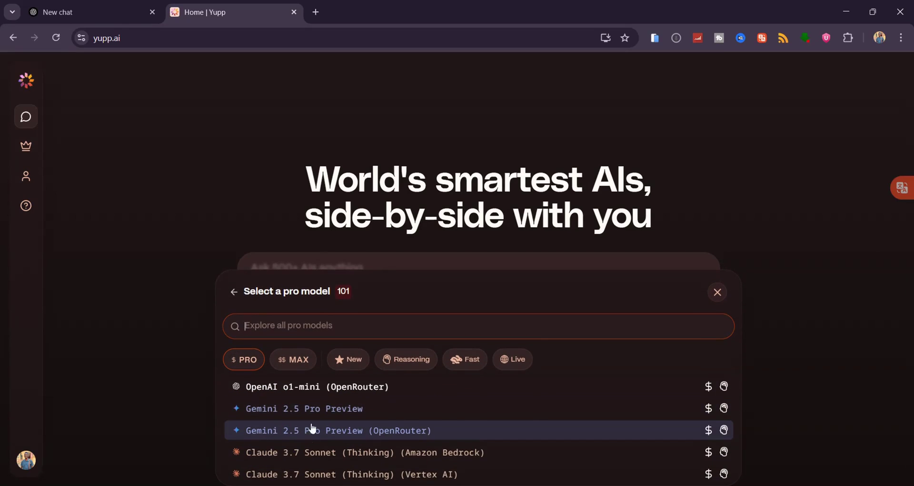
left_click(286, 431)
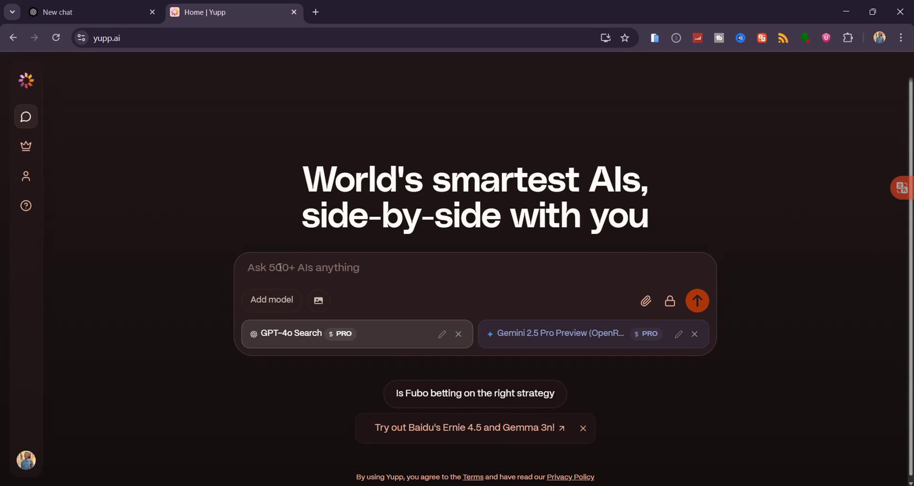
Ask 'what are the steps of cooking nothing' with the chat audience set to Public
type("what are the steps of cook")
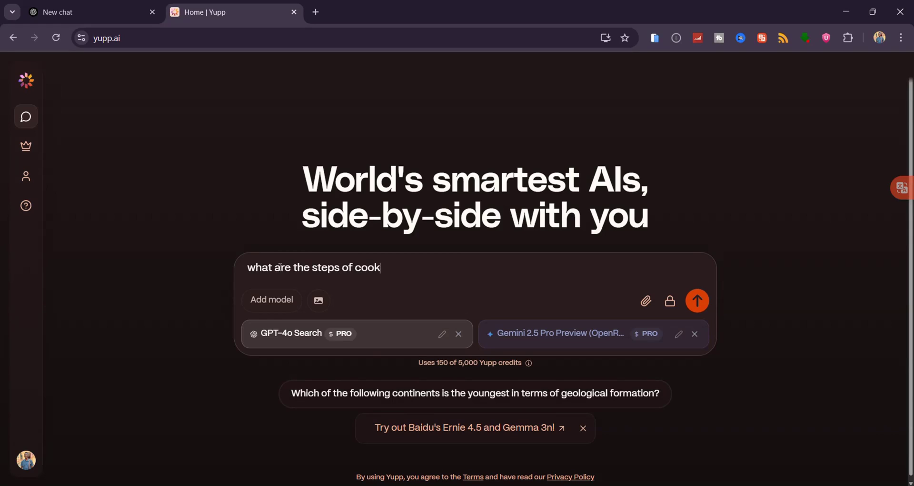
type("ing nothing")
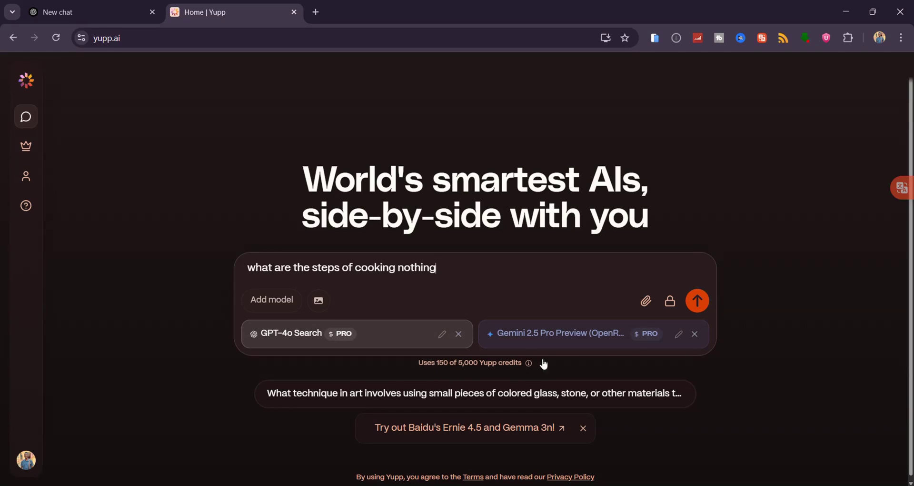
left_click(673, 301)
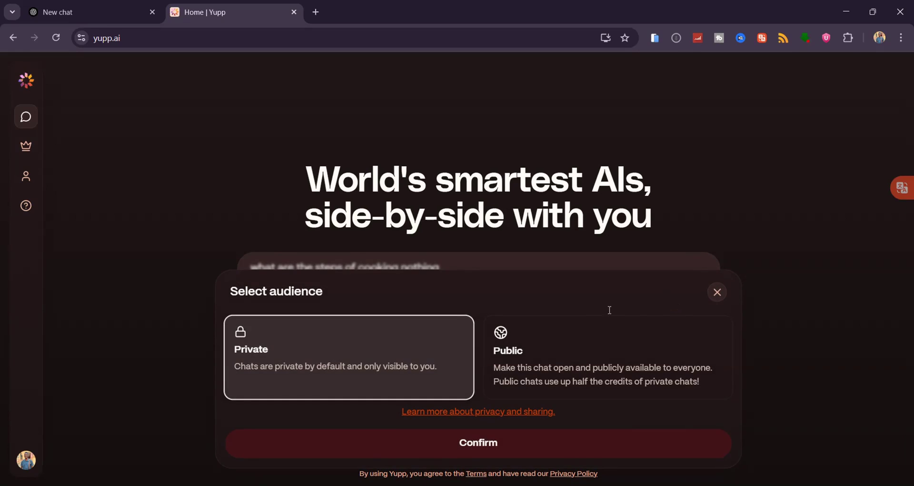
left_click(575, 357)
left_click(446, 439)
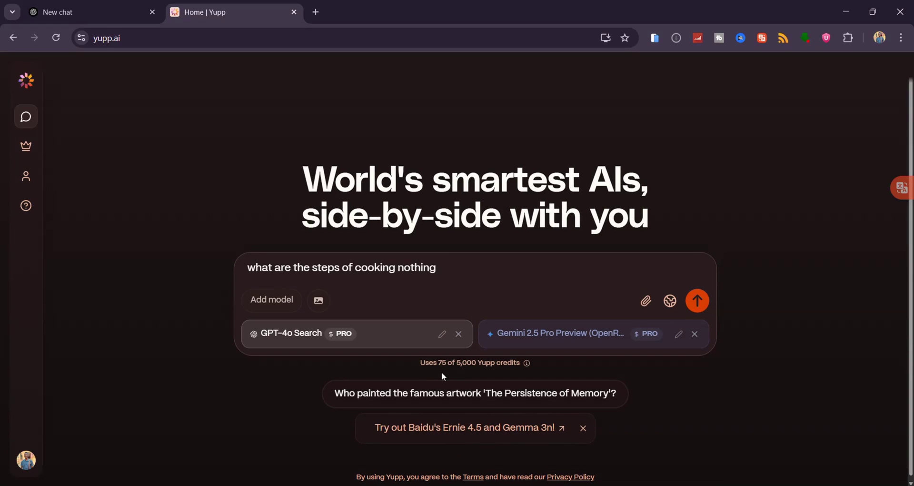
left_click(698, 301)
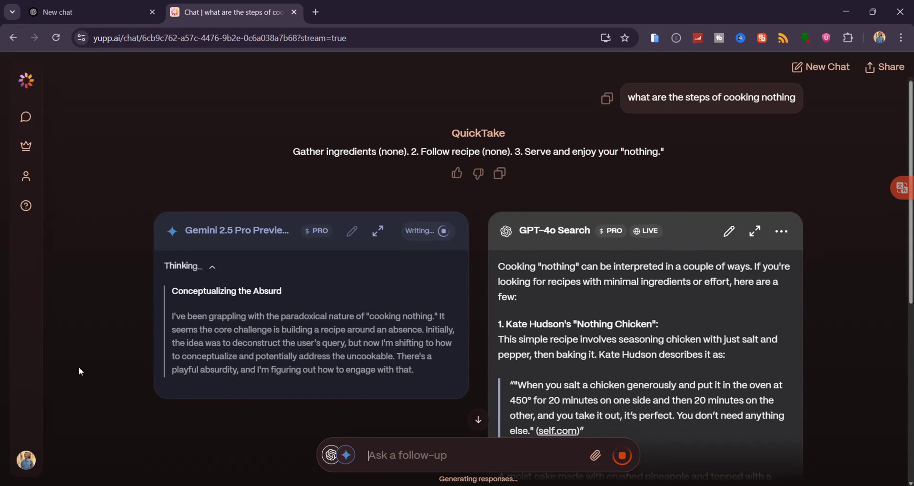
Collapse Gemini's thinking text and scroll down to the end of the left answer
scroll(97, 333, "down", 3)
scroll(97, 334, "down", 2)
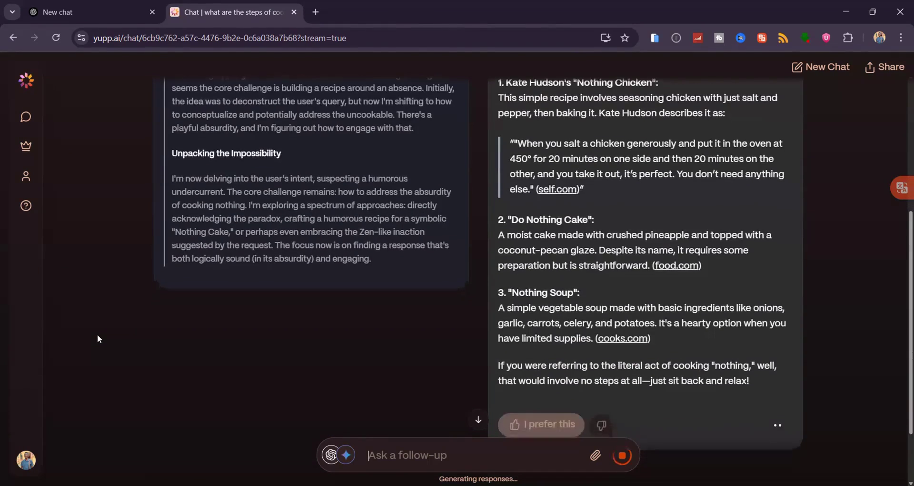
scroll(97, 333, "down", 1)
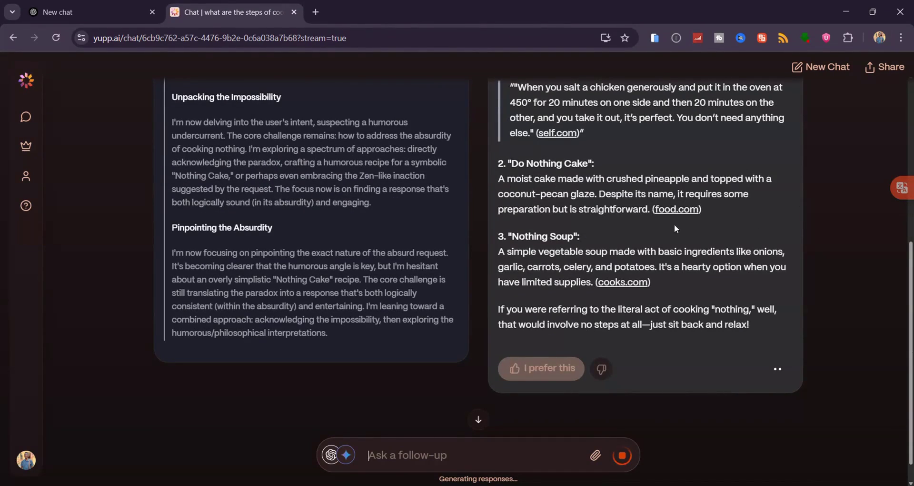
scroll(99, 275, "up", 3)
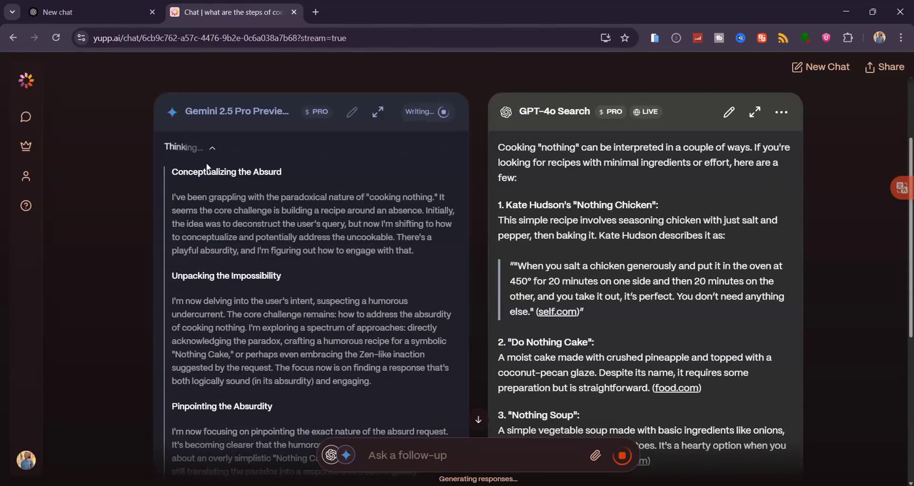
left_click(204, 147)
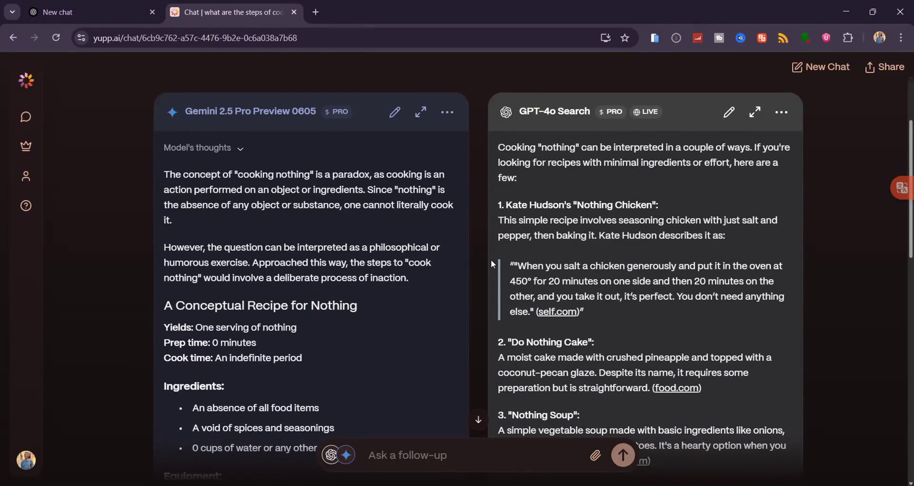
scroll(399, 224, "down", 3)
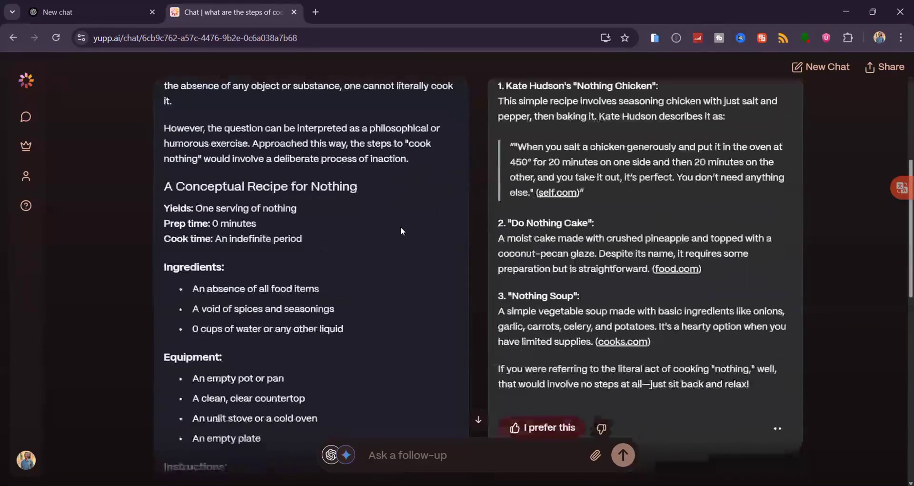
scroll(401, 227, "down", 3)
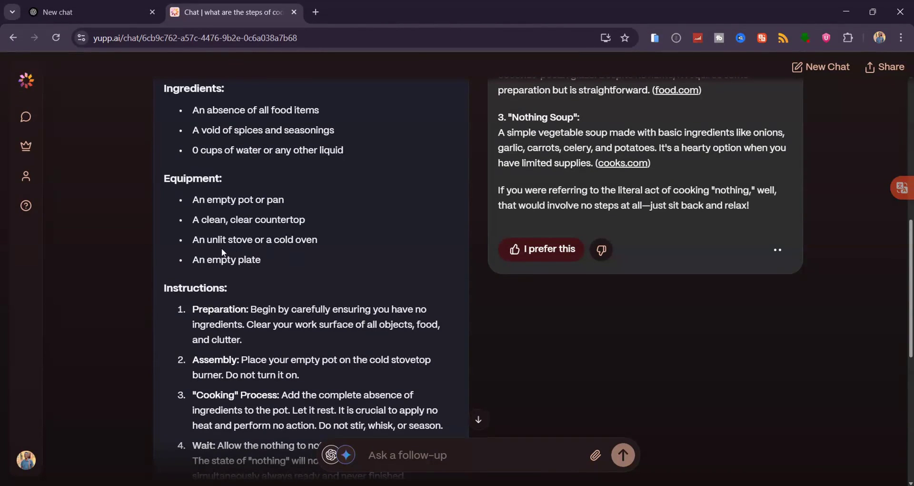
scroll(318, 250, "down", 1)
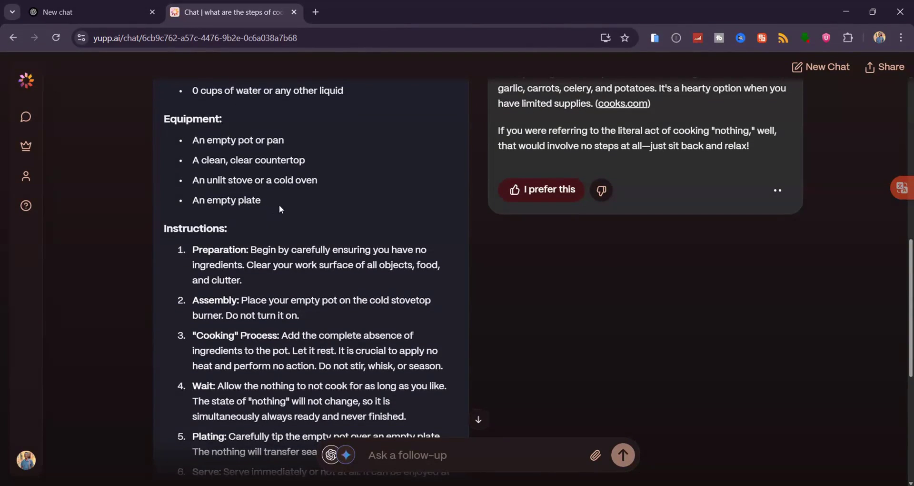
scroll(286, 209, "down", 1)
scroll(290, 210, "down", 1)
scroll(286, 190, "down", 2)
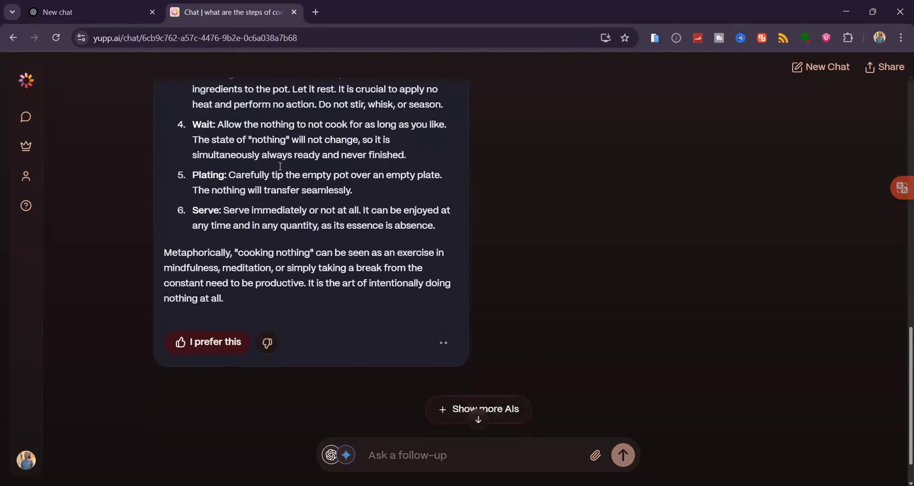
scroll(310, 247, "down", 1)
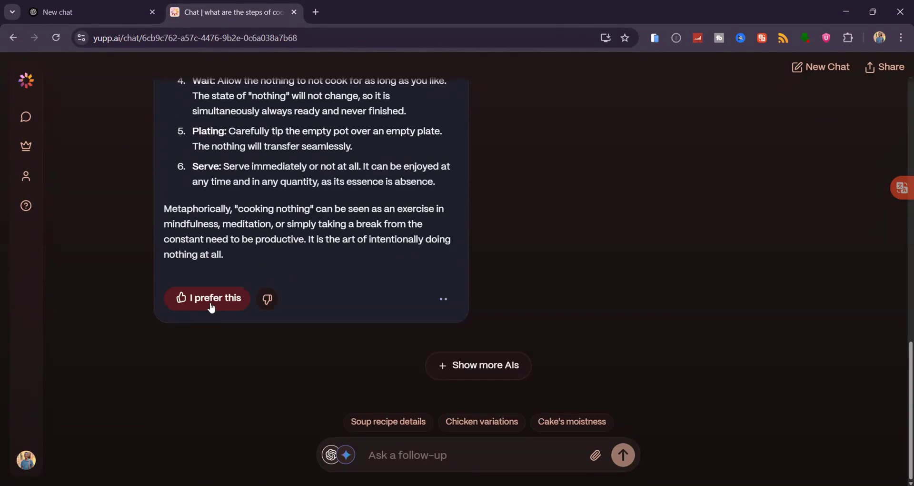
Prefer Gemini's answer rated On target!, Funny, Creative, fault GPT-4o Search, and scratch for 235 credits
left_click(212, 307)
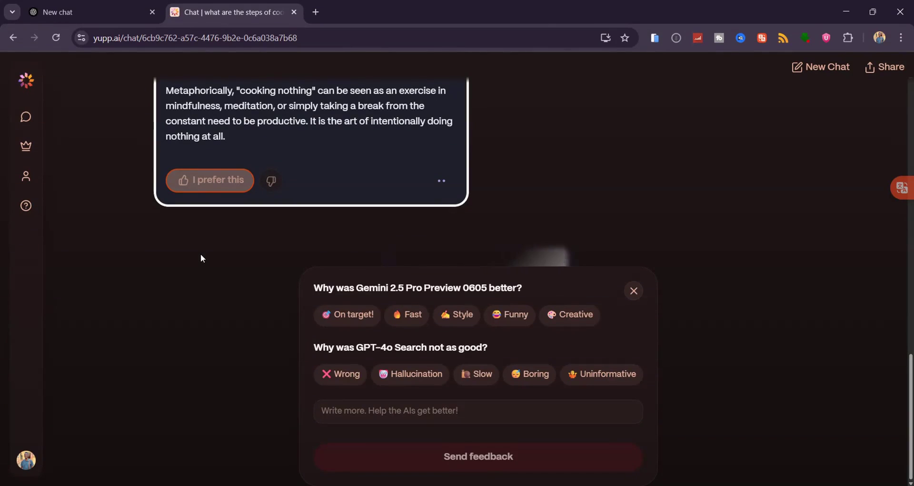
left_click(354, 315)
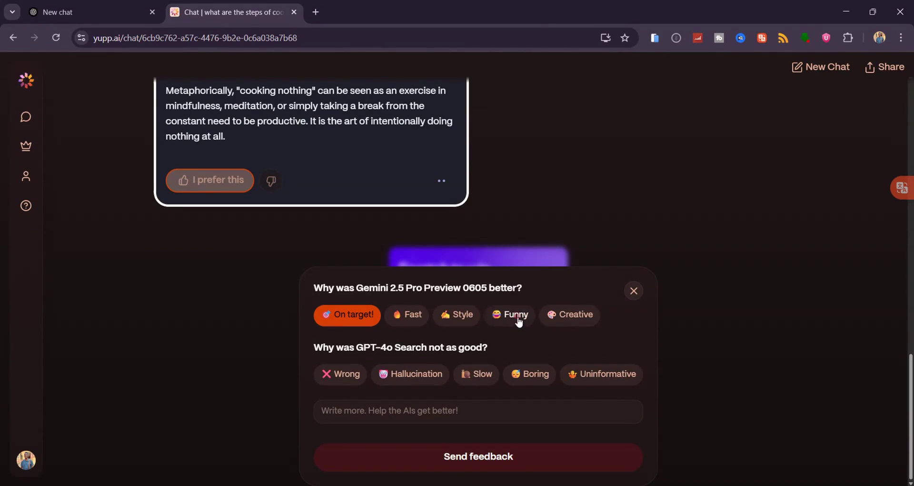
left_click(516, 318)
left_click(593, 315)
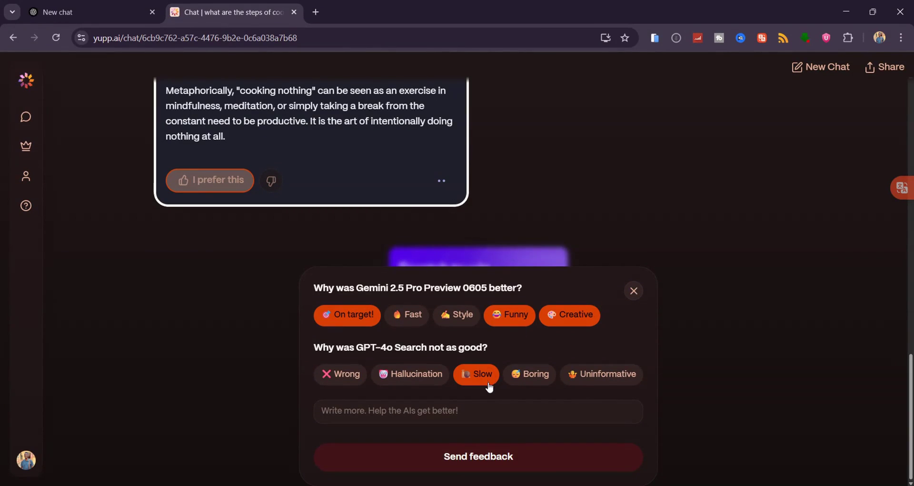
left_click(337, 372)
left_click(497, 455)
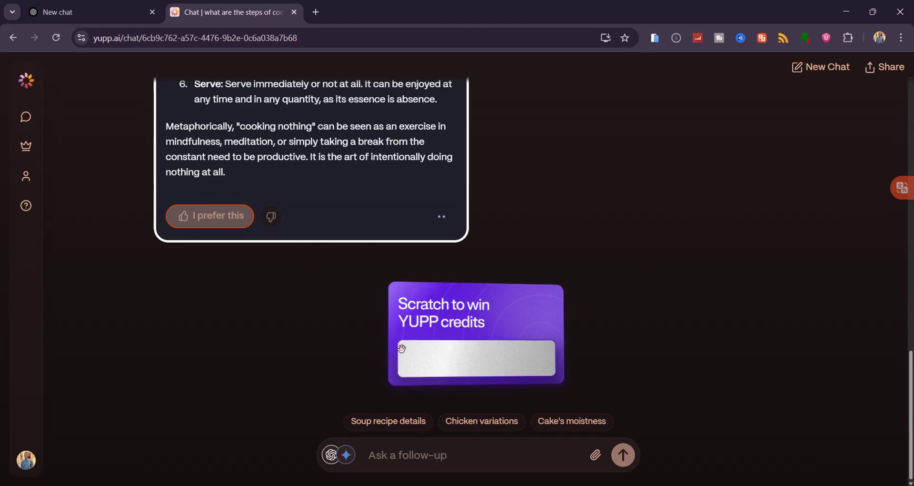
left_click_drag(402, 355, 572, 371)
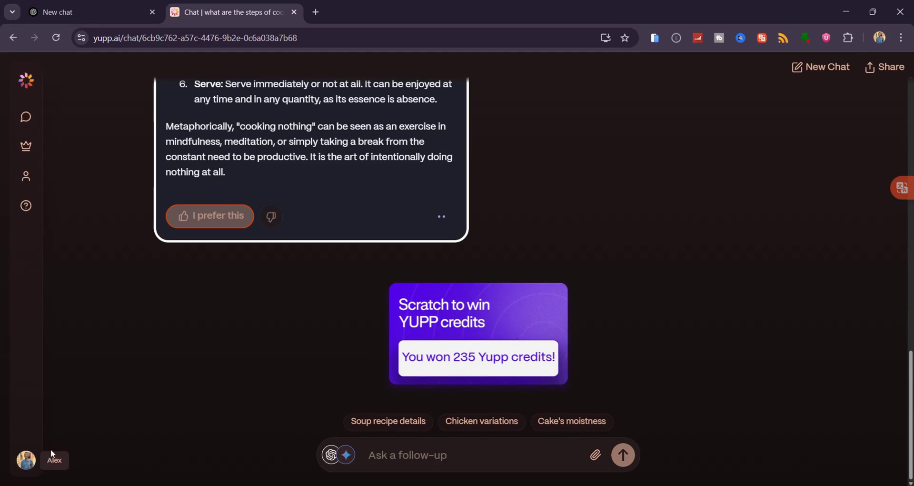
scroll(53, 436, "up", 3)
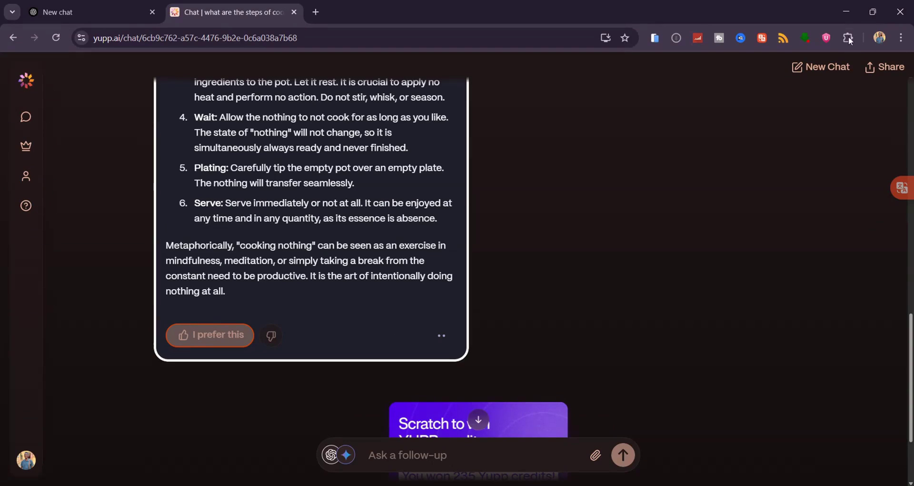
Start a new image-generation chat with the FLUX1.1 Pro and Google Imagen 4 Preview pair
left_click(822, 70)
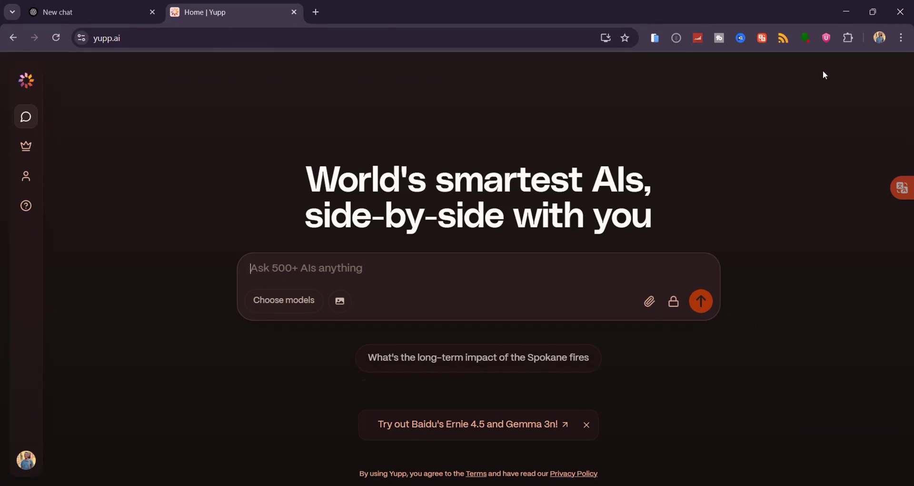
left_click(340, 301)
left_click(294, 303)
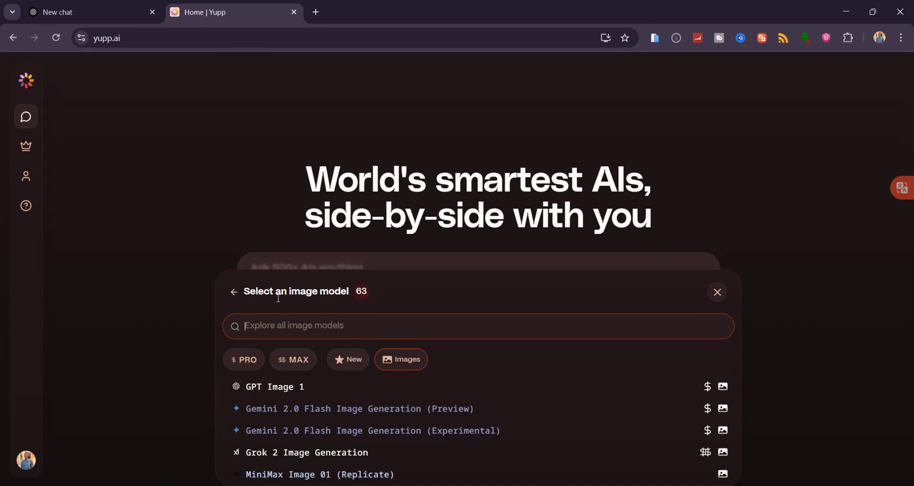
left_click(406, 365)
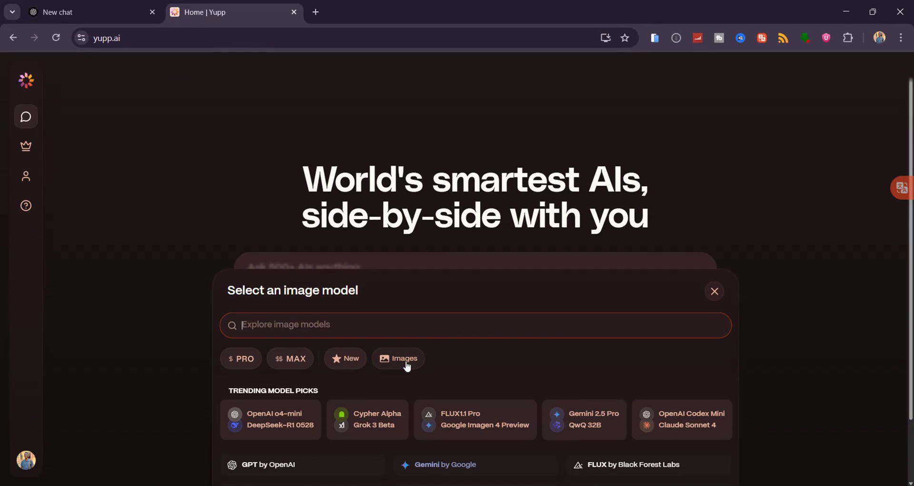
left_click(498, 424)
Enter the smiling lady pool-selfie prompt, fix the 'similing' typo, and set the audience to Public
type("generat")
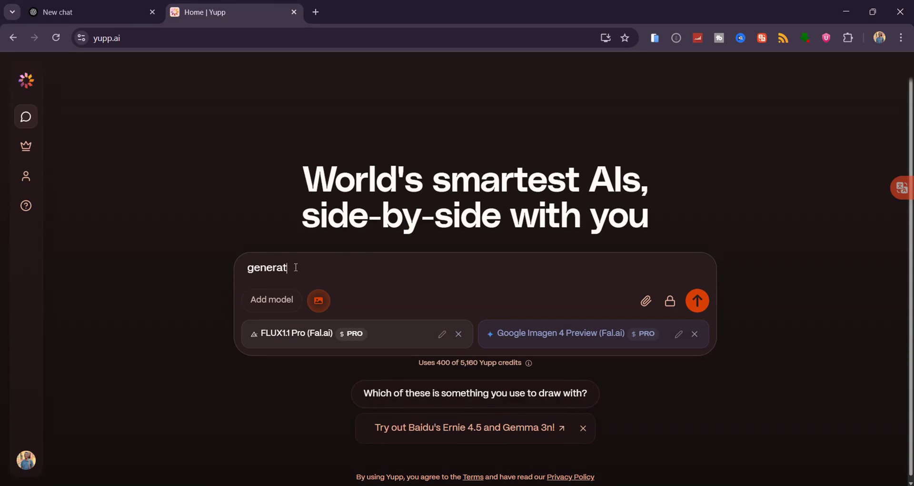
type("e an image of a close up lady in a ")
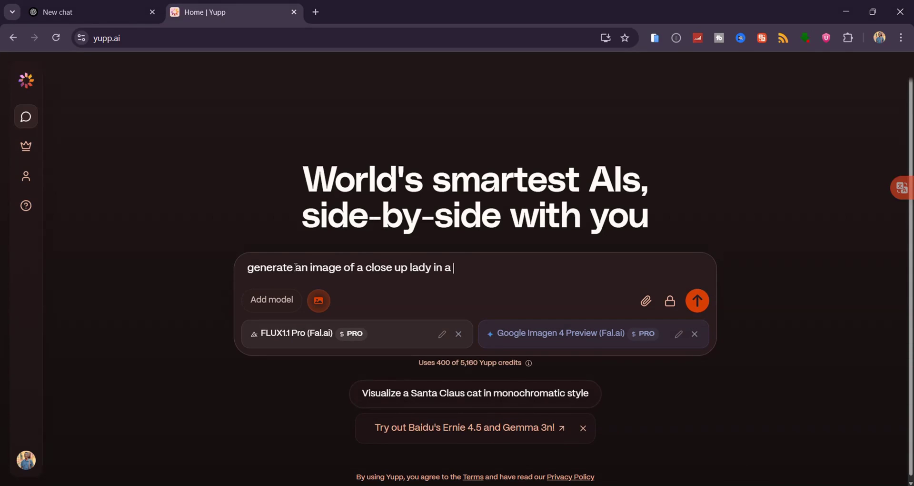
type("swimming pool similing confidently taking")
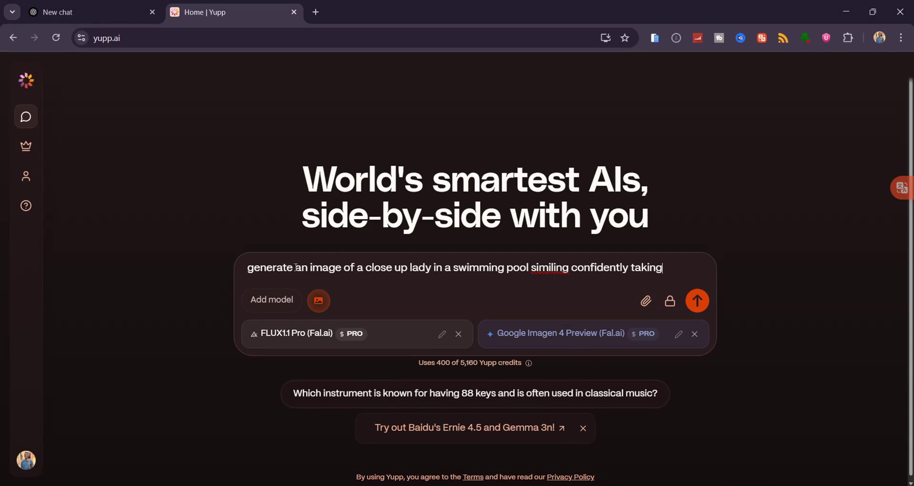
type(" a selfie")
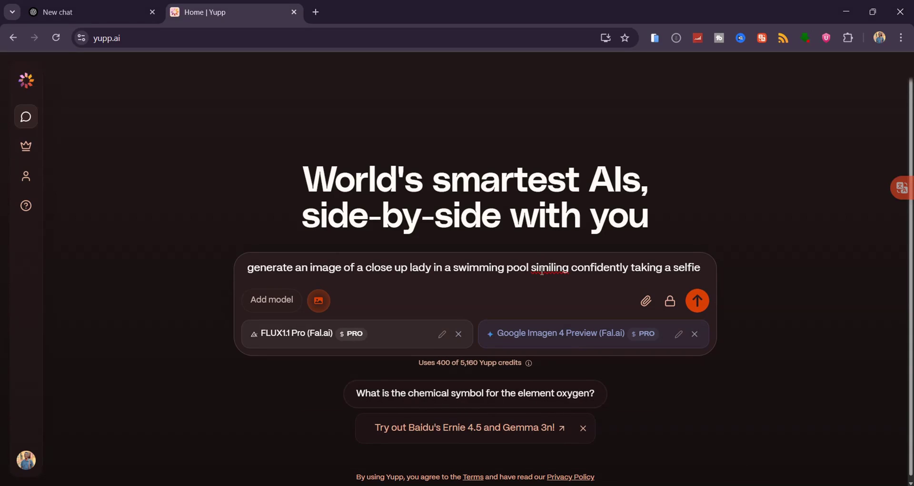
left_click(542, 270)
key("BackSpace")
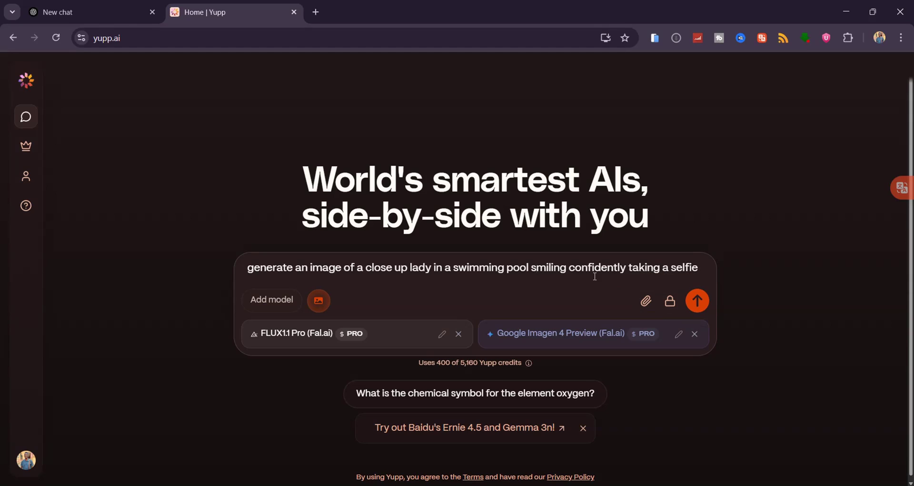
left_click(670, 301)
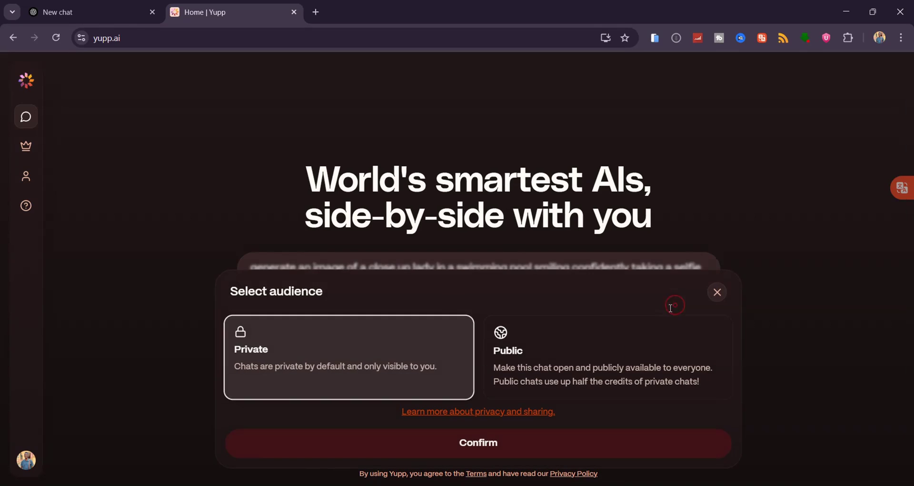
left_click(595, 365)
left_click(509, 446)
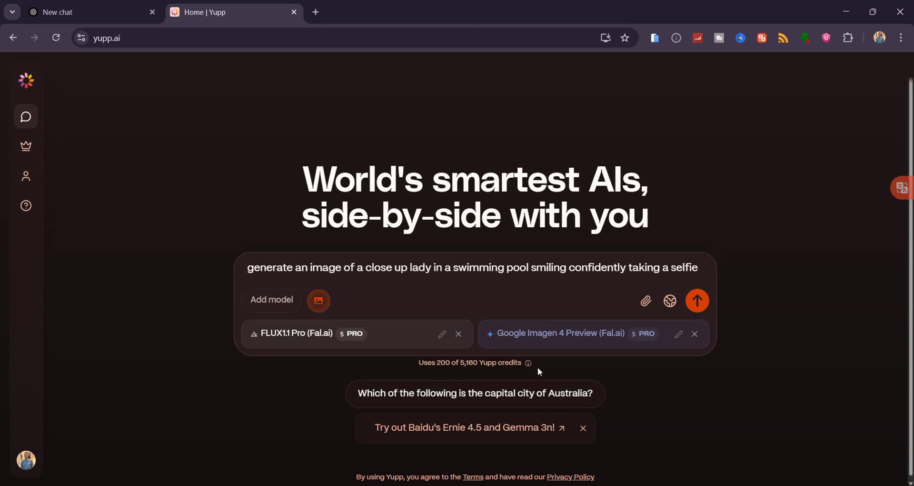
Generate the pool selfies and enlarge the FLUX1.1 Pro and Imagen 4 images one after another
left_click(697, 300)
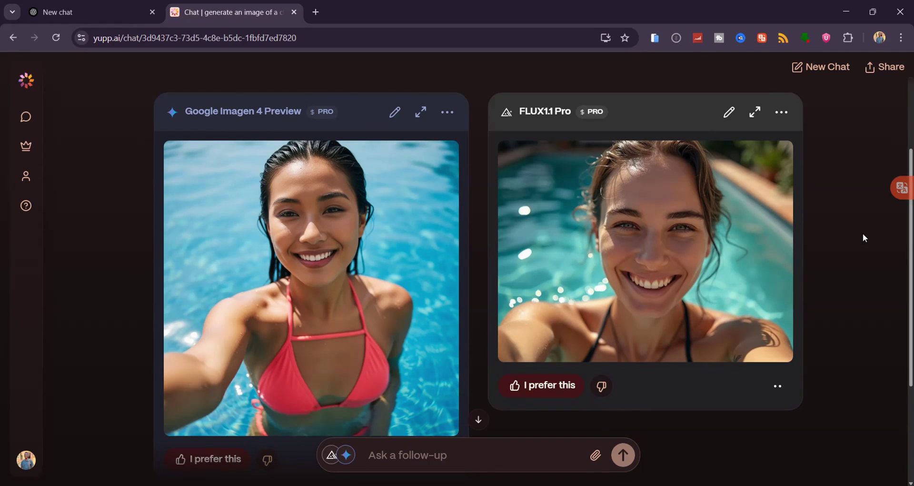
left_click(622, 257)
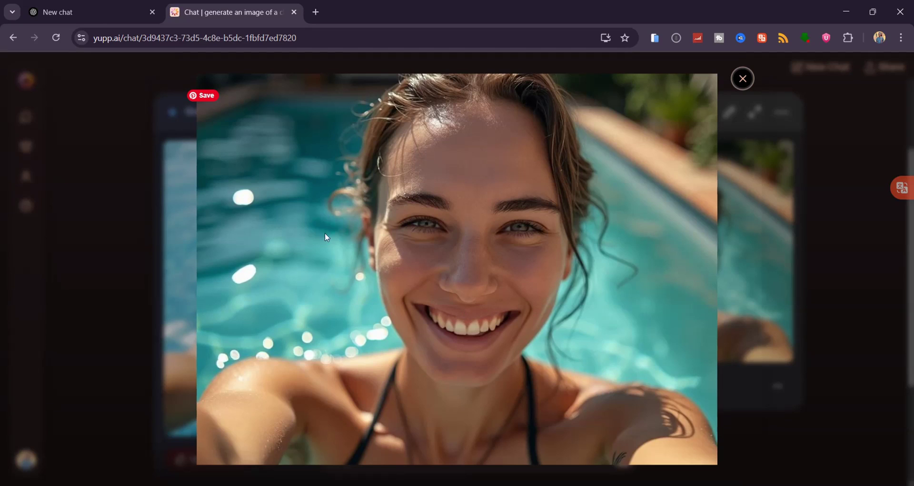
left_click(743, 79)
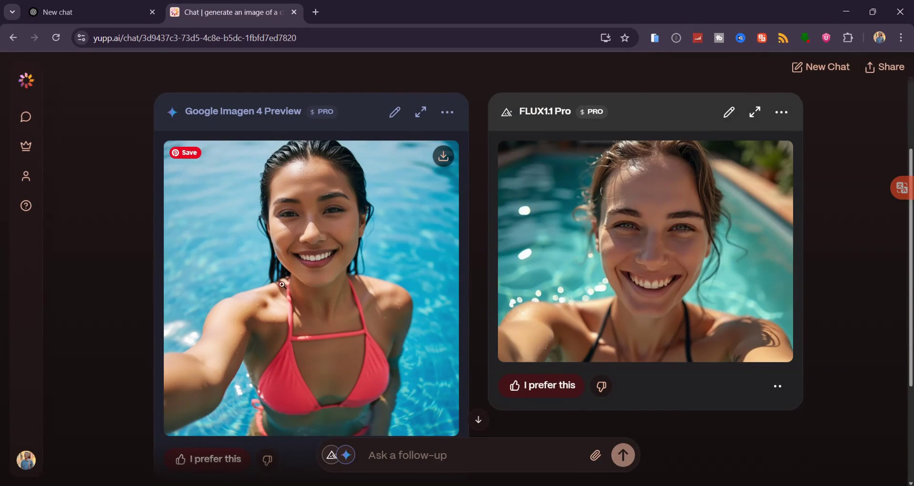
left_click(281, 284)
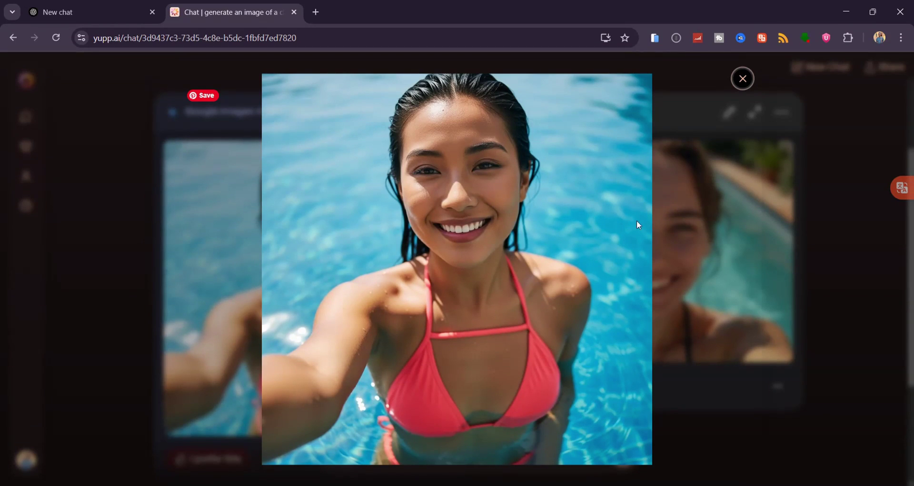
left_click(743, 79)
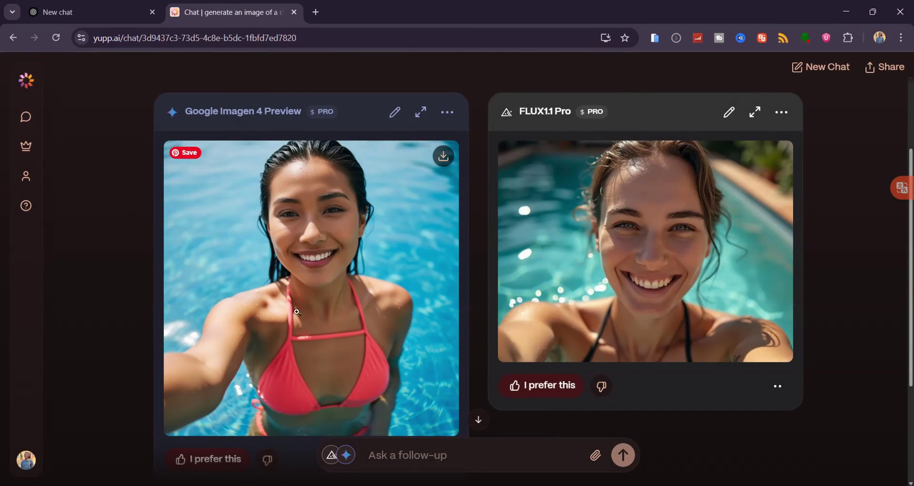